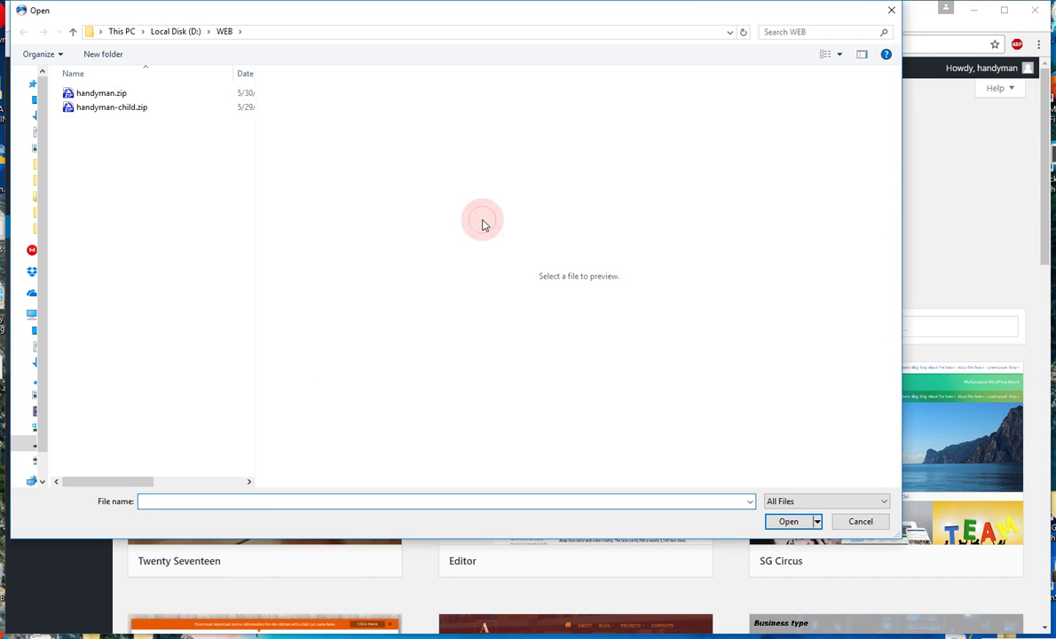
Upload handyman.zip from the WEB folder as a new theme, install it and activate it.
click(129, 96)
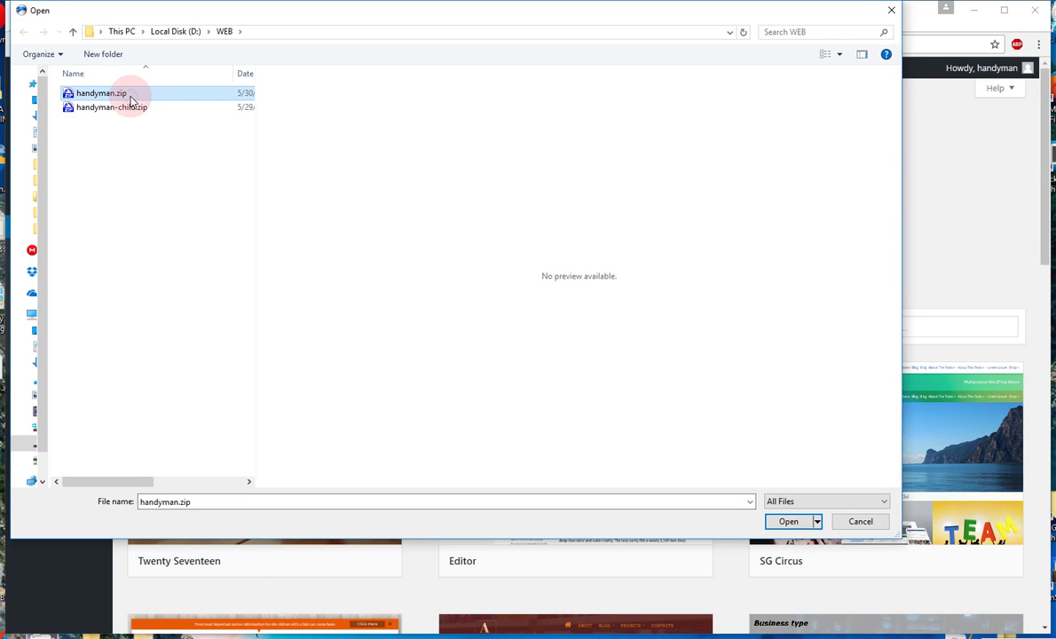
click(785, 522)
click(646, 222)
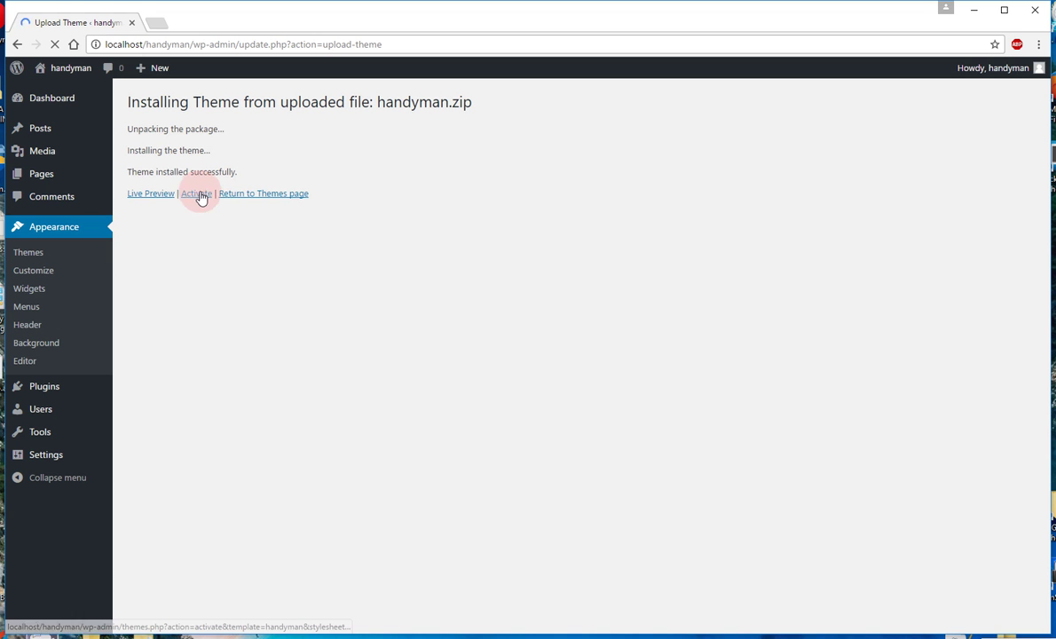
click(195, 198)
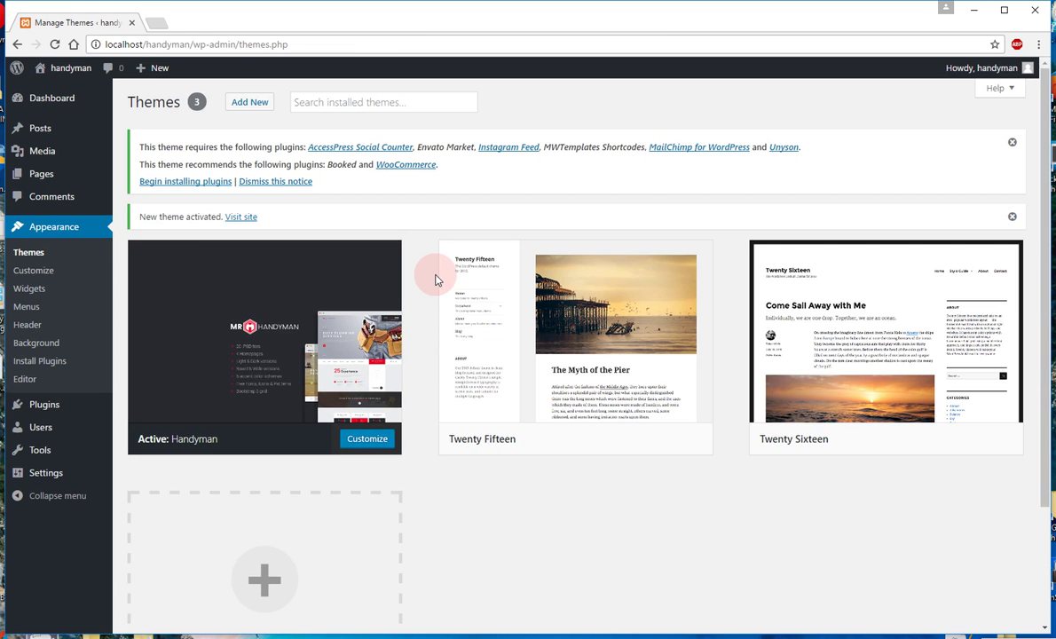
Bulk install all the plugins the theme requires or recommends, and return to the dashboard when installation completes.
click(191, 183)
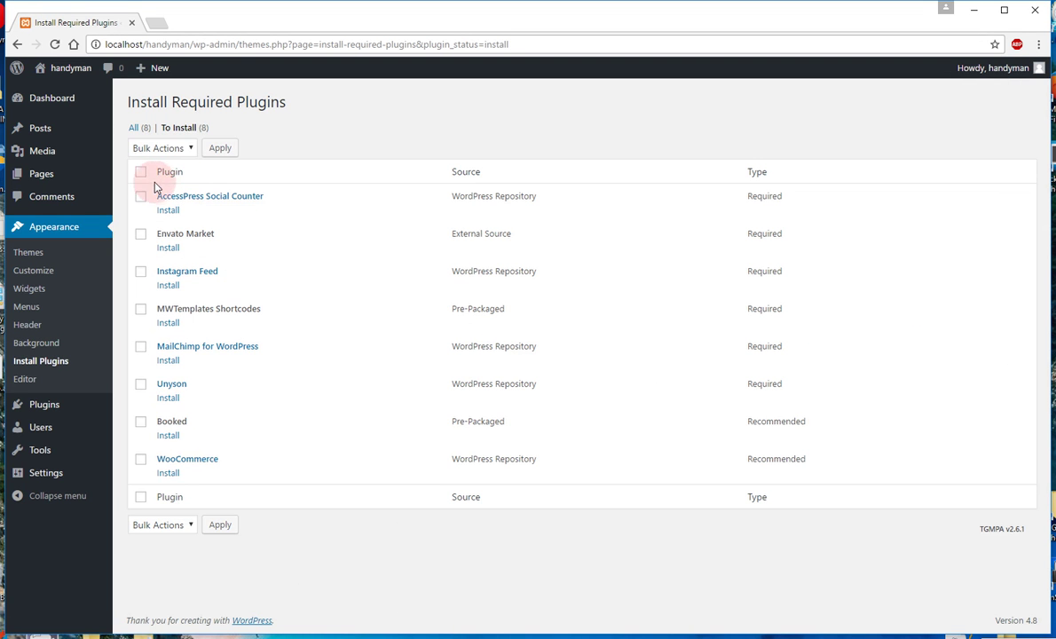
click(143, 171)
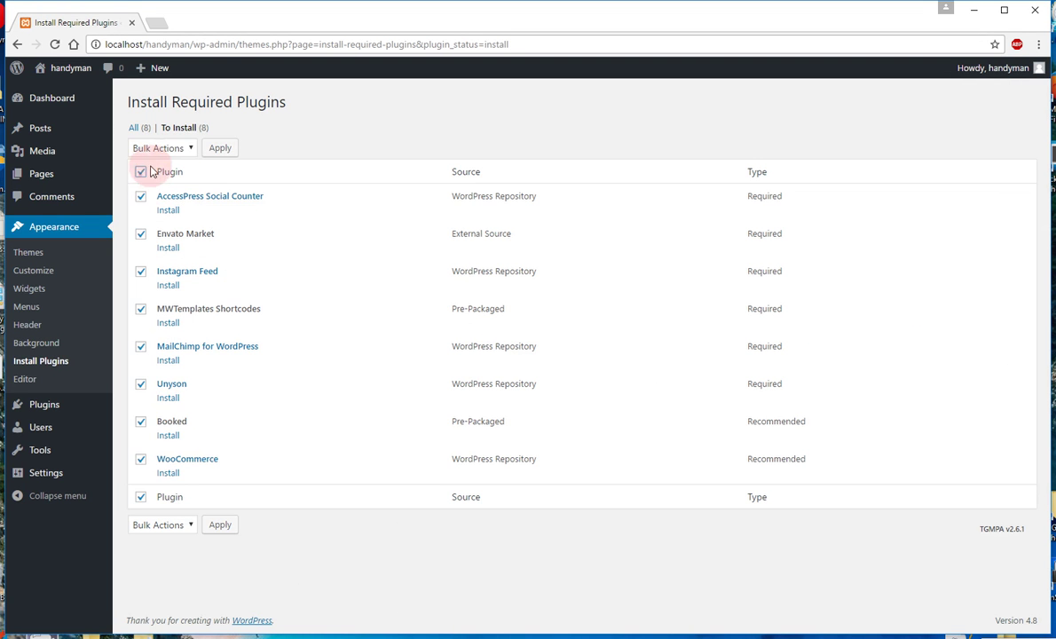
click(188, 150)
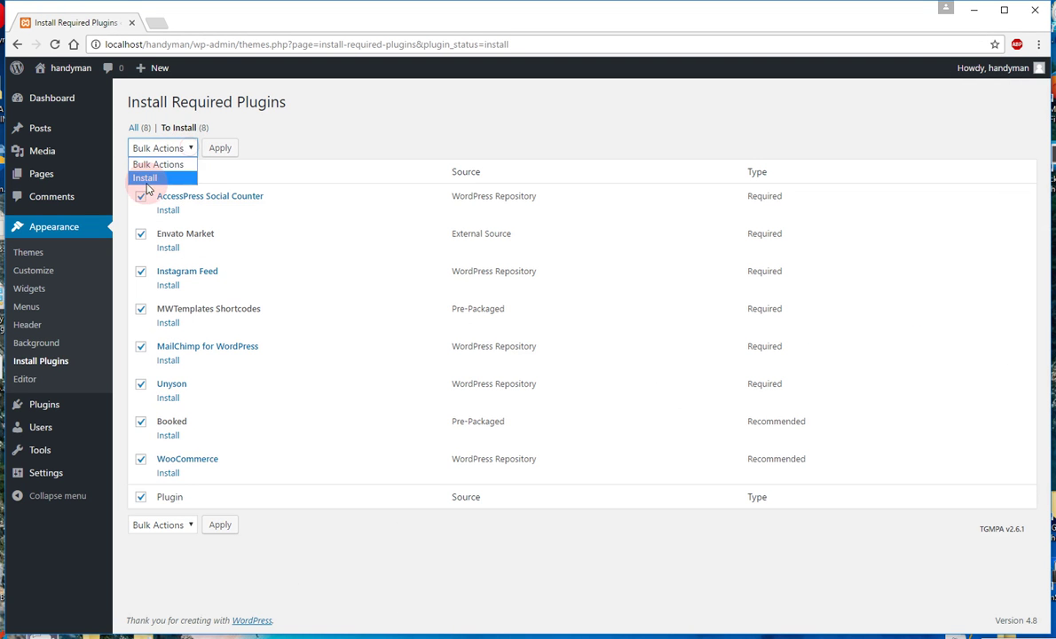
click(146, 179)
click(219, 148)
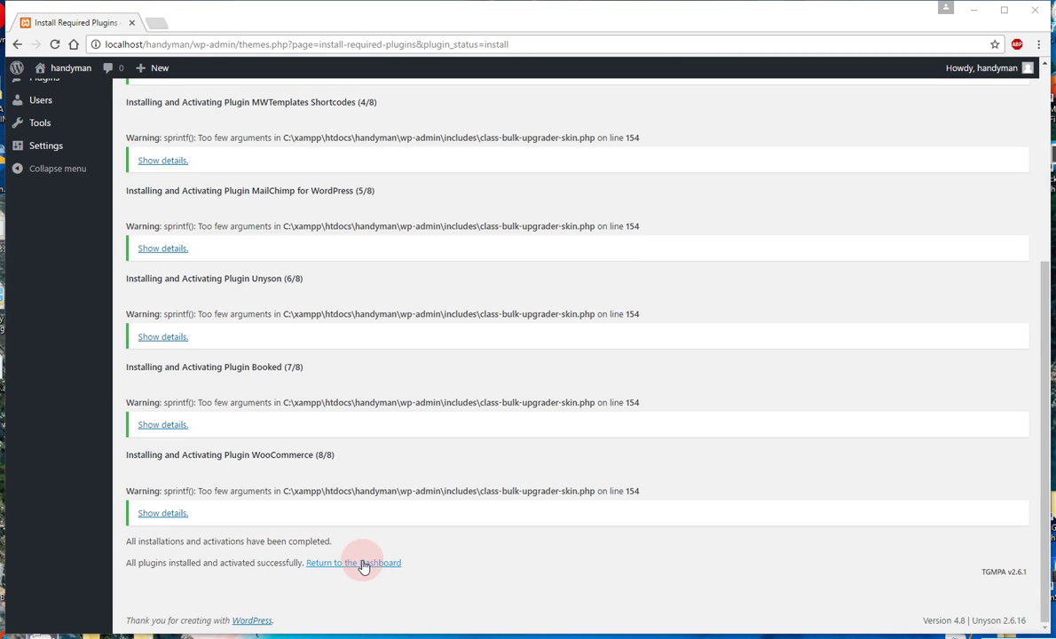
click(363, 566)
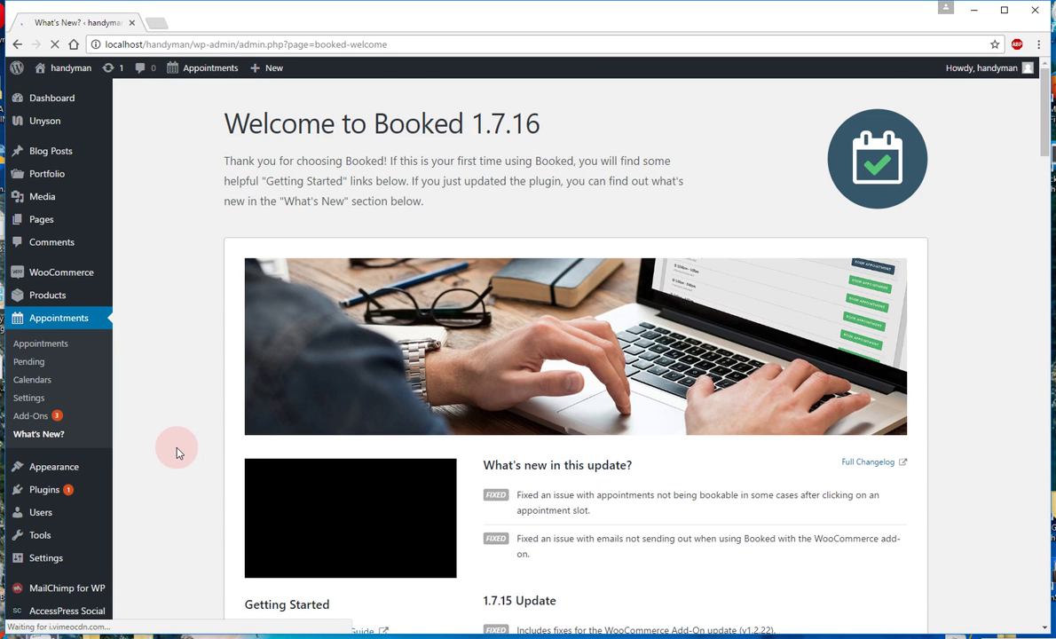
Update the Booked plugin to version 2.0.2 from the installed plugins list.
scroll(176, 451, down, 2)
scroll(176, 451, up, 2)
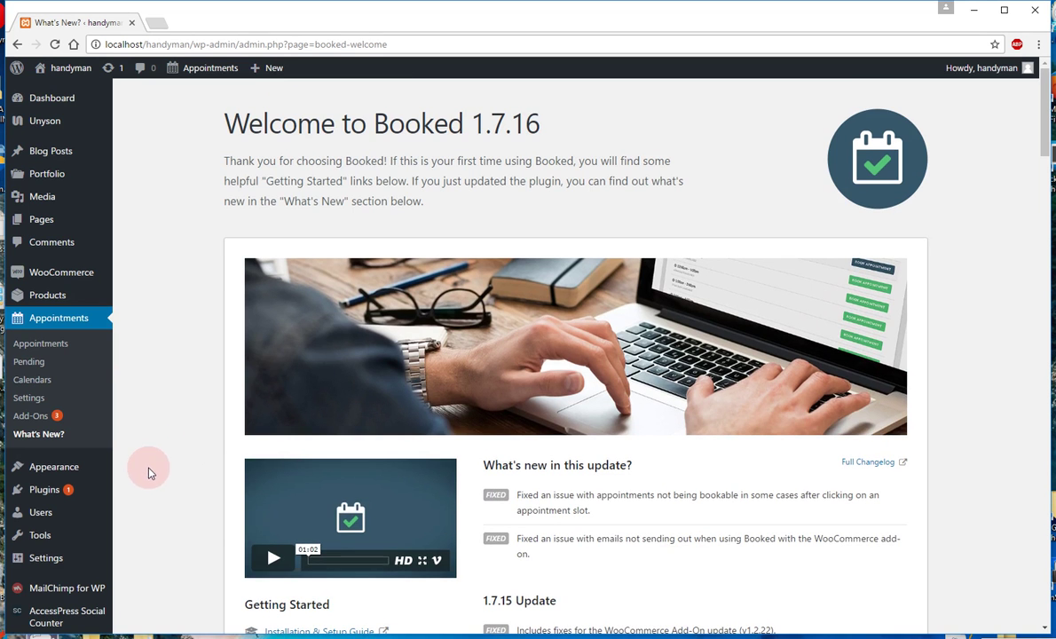
click(34, 494)
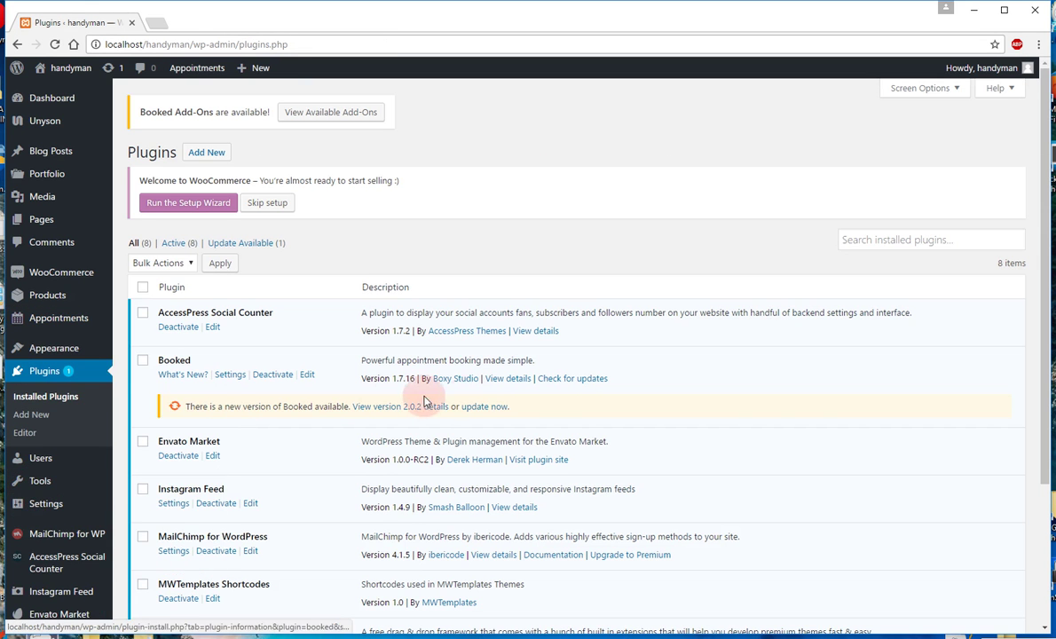
click(143, 361)
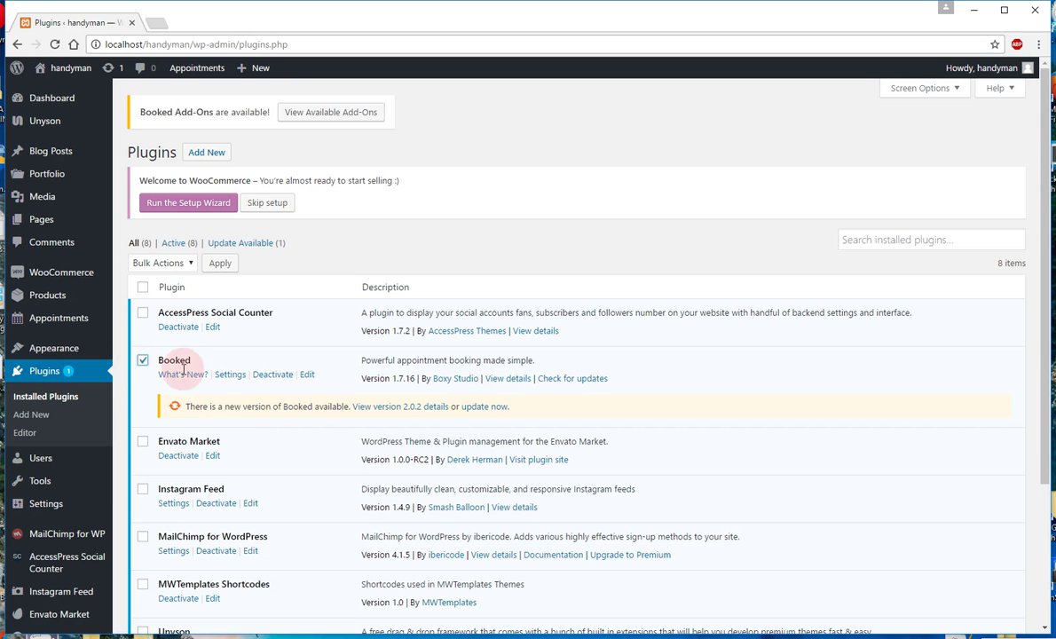
click(490, 406)
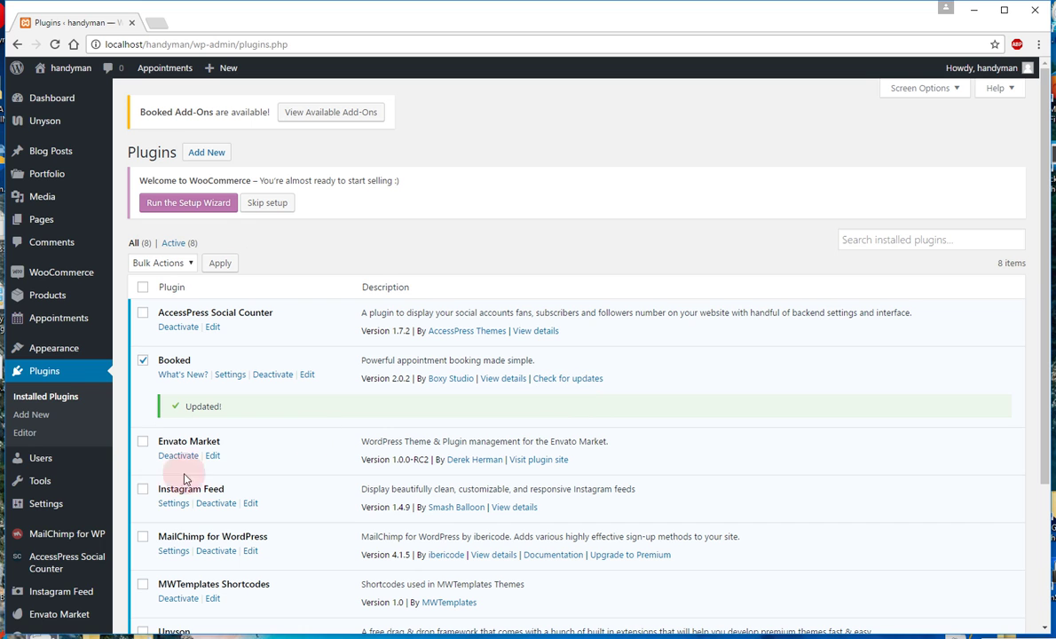
Go to the Demo Content Install tool, dismissing the Booked add-ons and MailChimp notices.
click(35, 482)
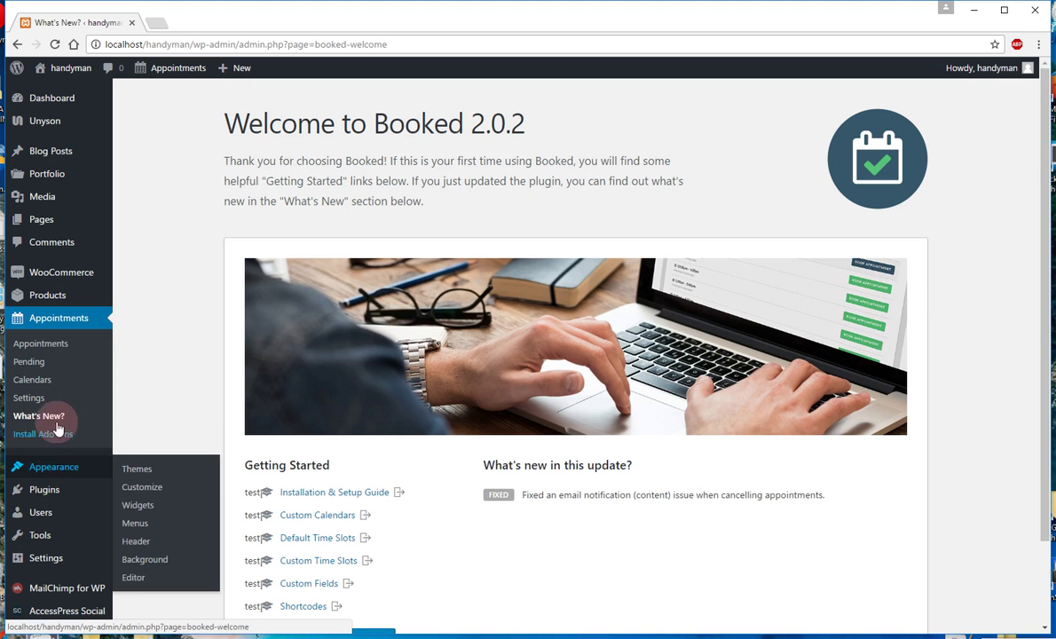
mouse_move(44, 534)
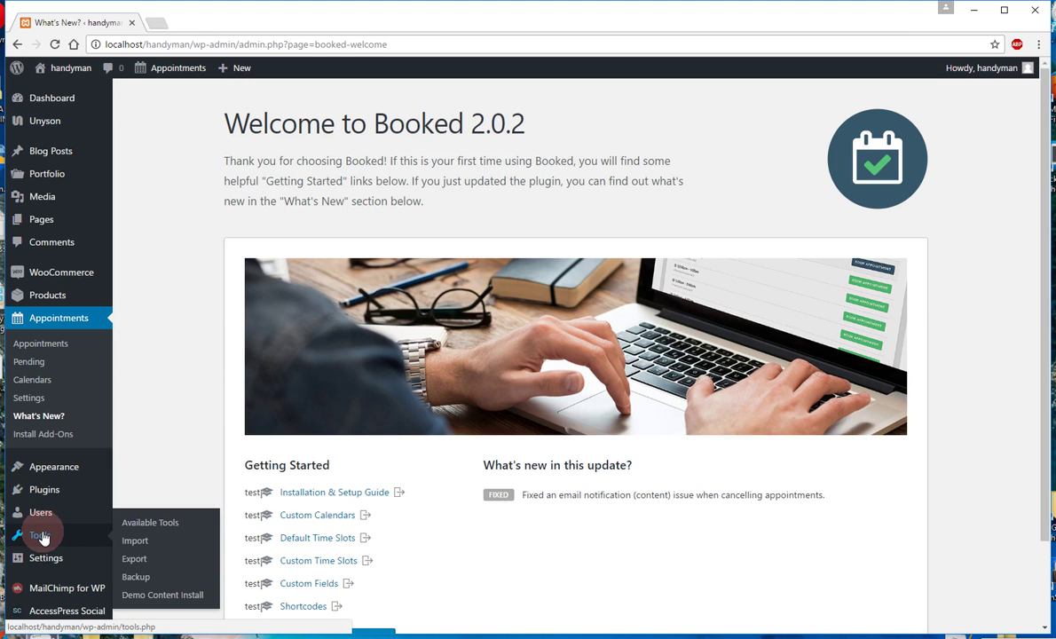
click(56, 533)
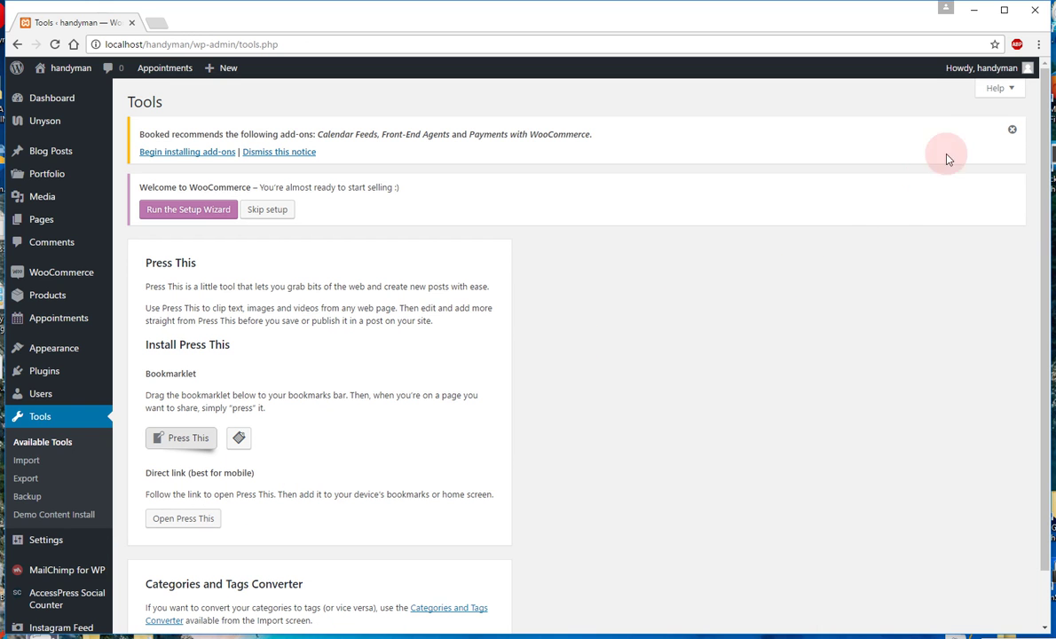
click(1011, 131)
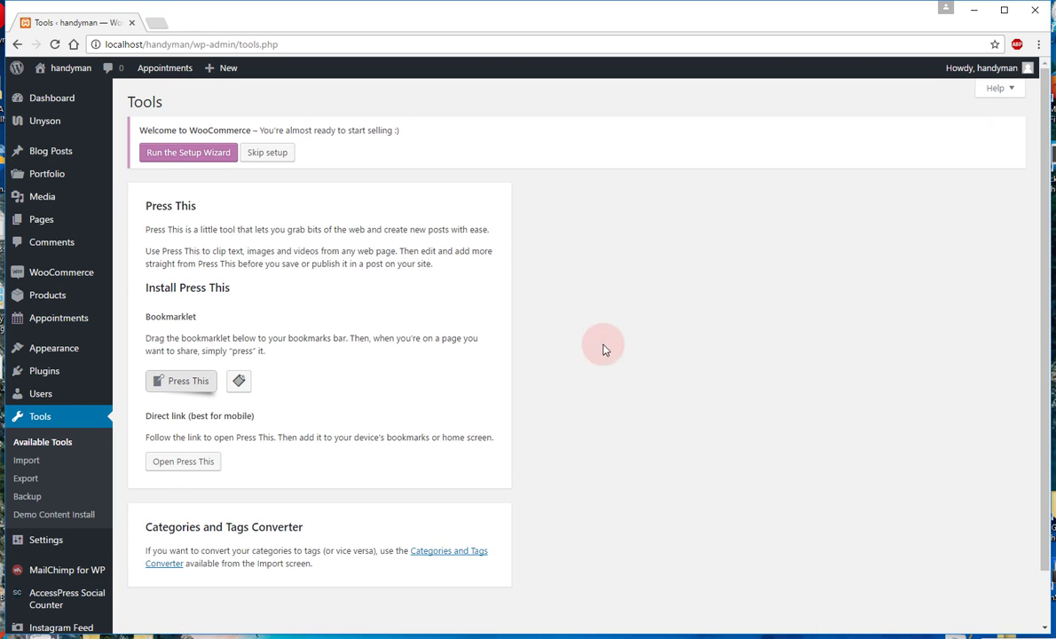
click(79, 521)
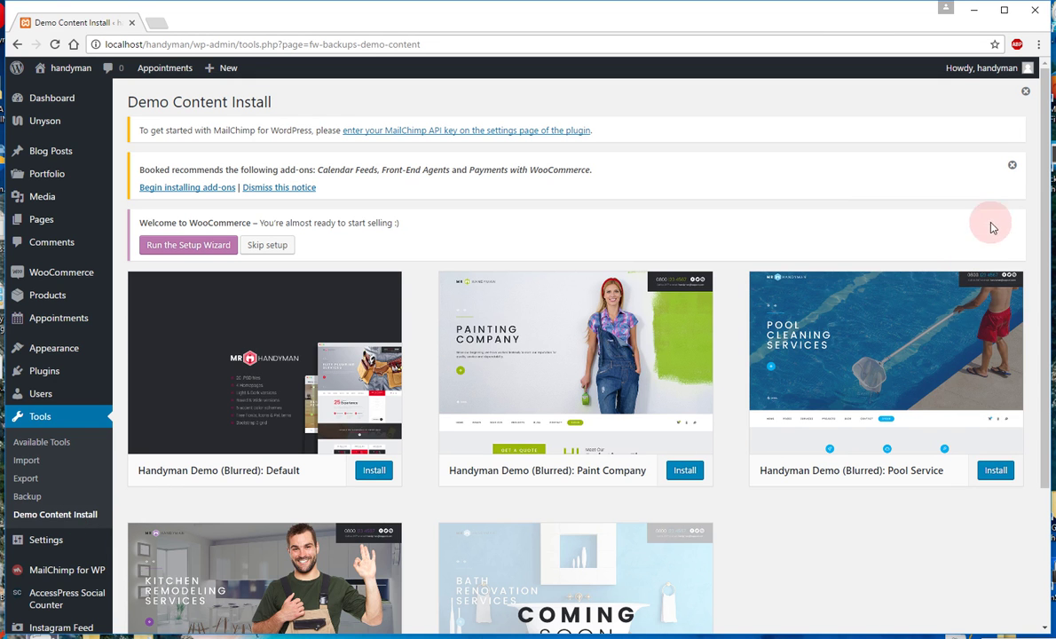
click(1013, 167)
click(1027, 92)
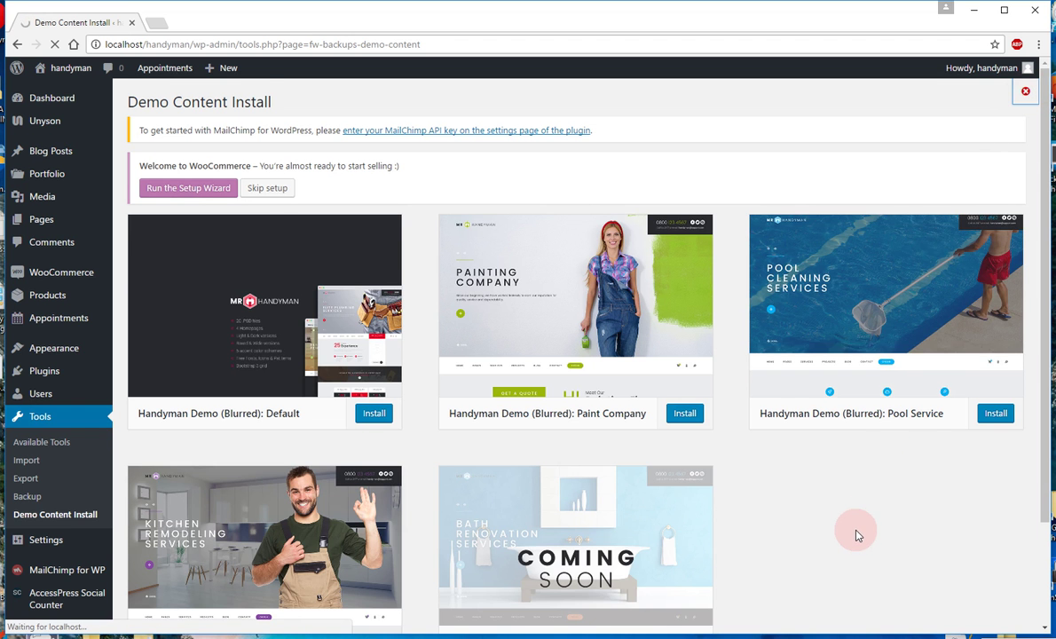
Review the available Handyman demos and install the Default one, accepting that existing site content gets replaced.
scroll(855, 533, down, 1)
mouse_move(266, 284)
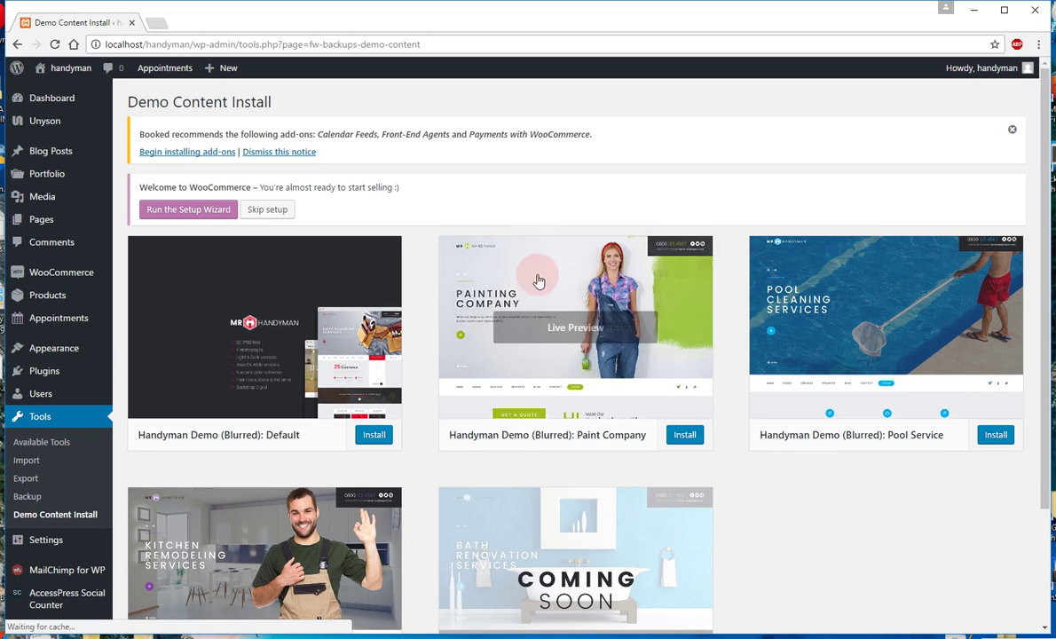
mouse_move(658, 301)
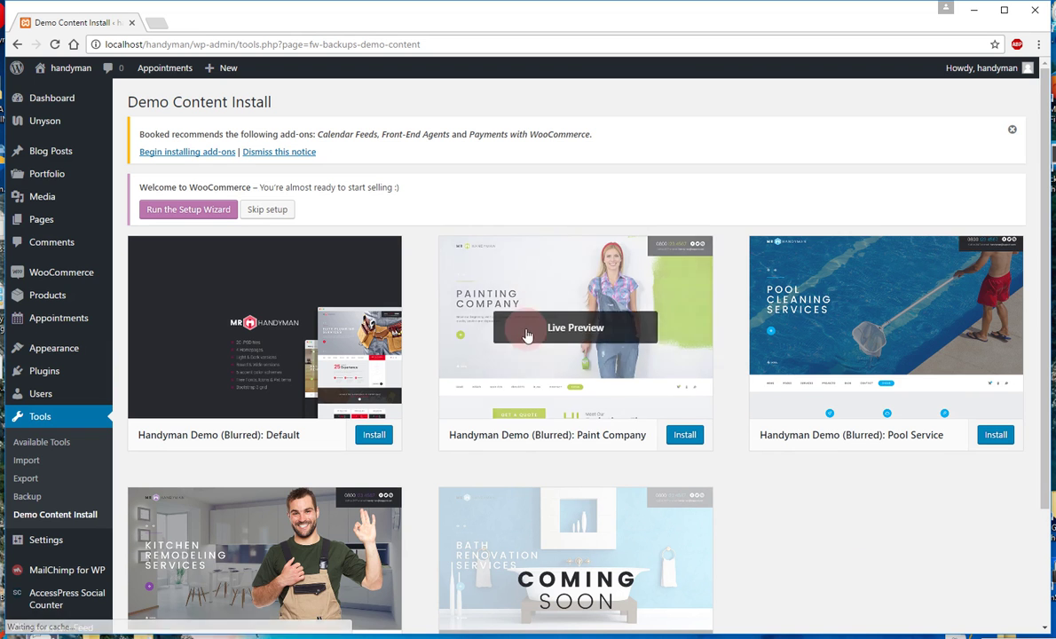
scroll(622, 373, down, 1)
mouse_move(842, 293)
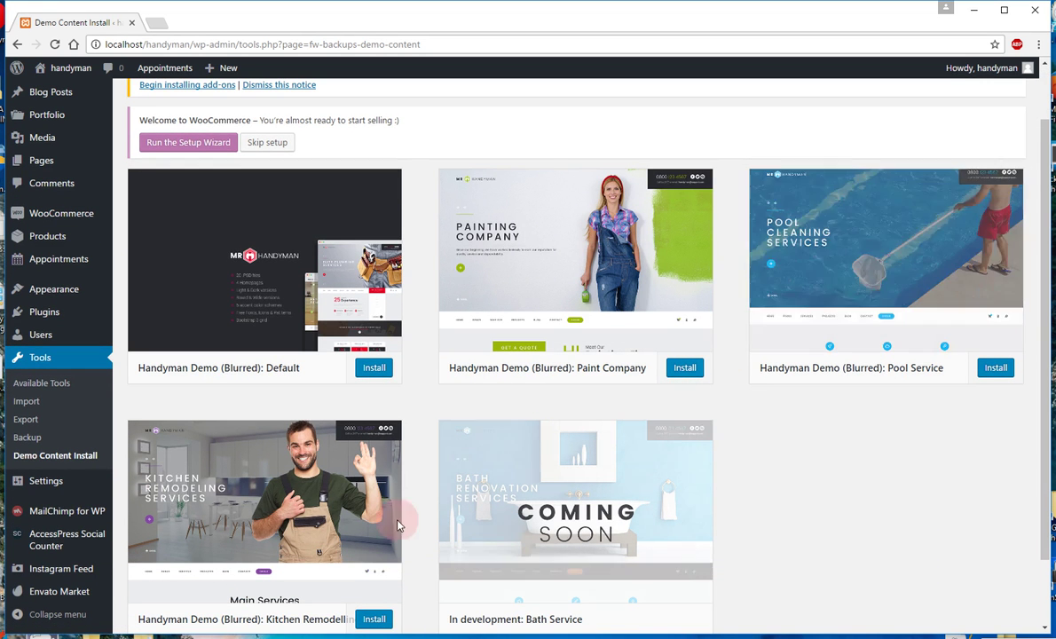
mouse_move(285, 555)
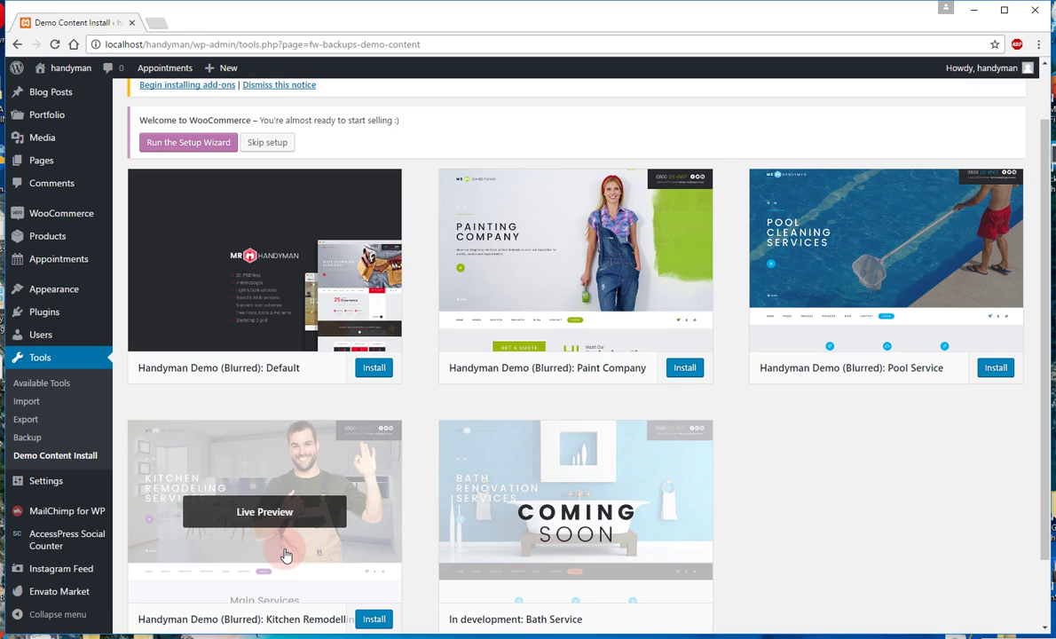
scroll(848, 475, down, 1)
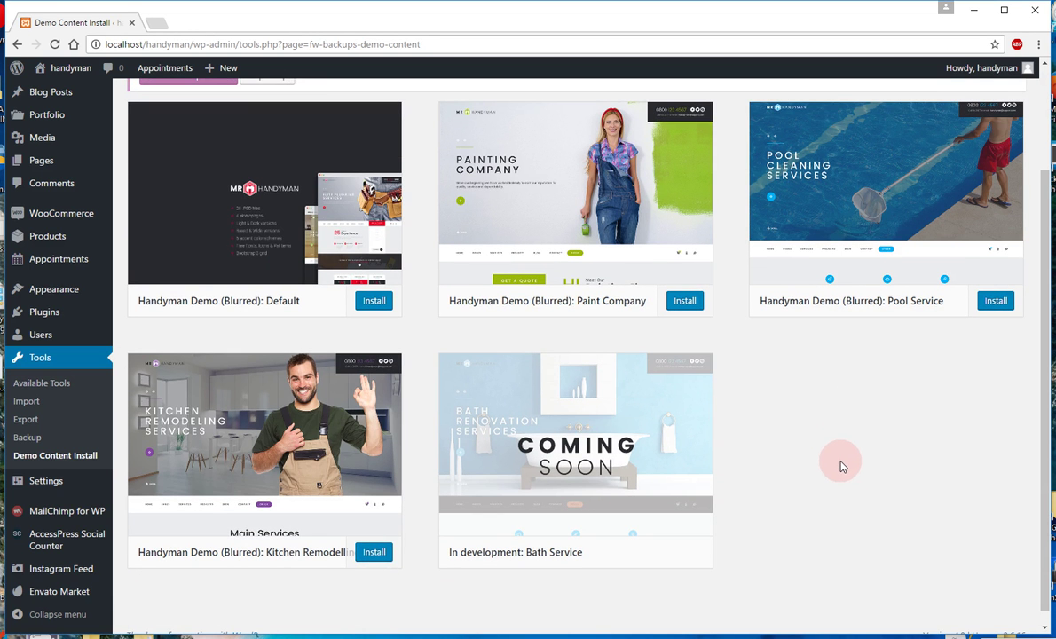
click(372, 302)
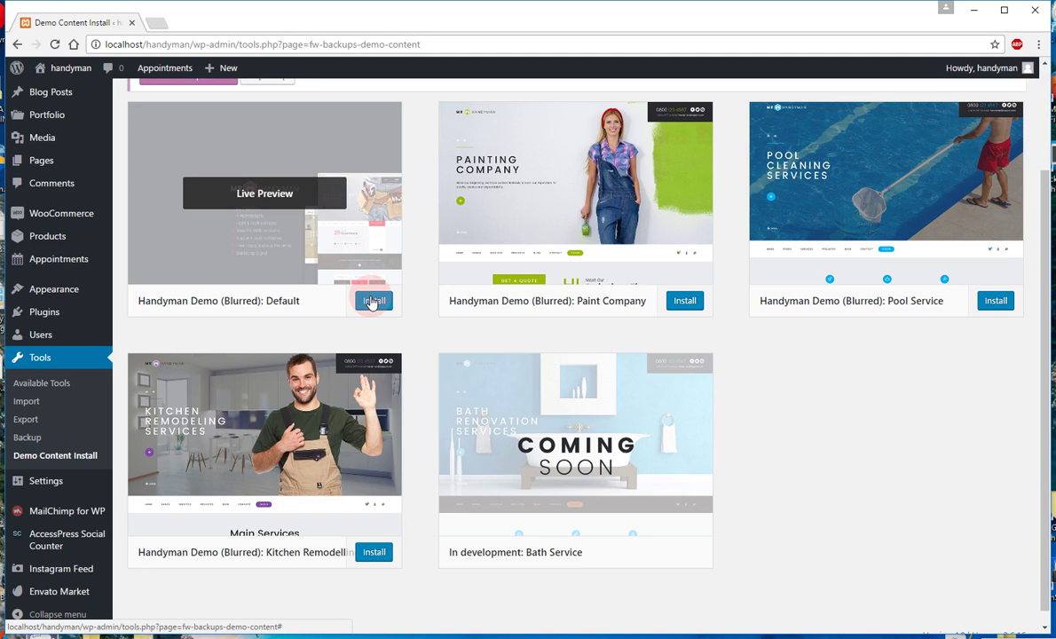
click(373, 302)
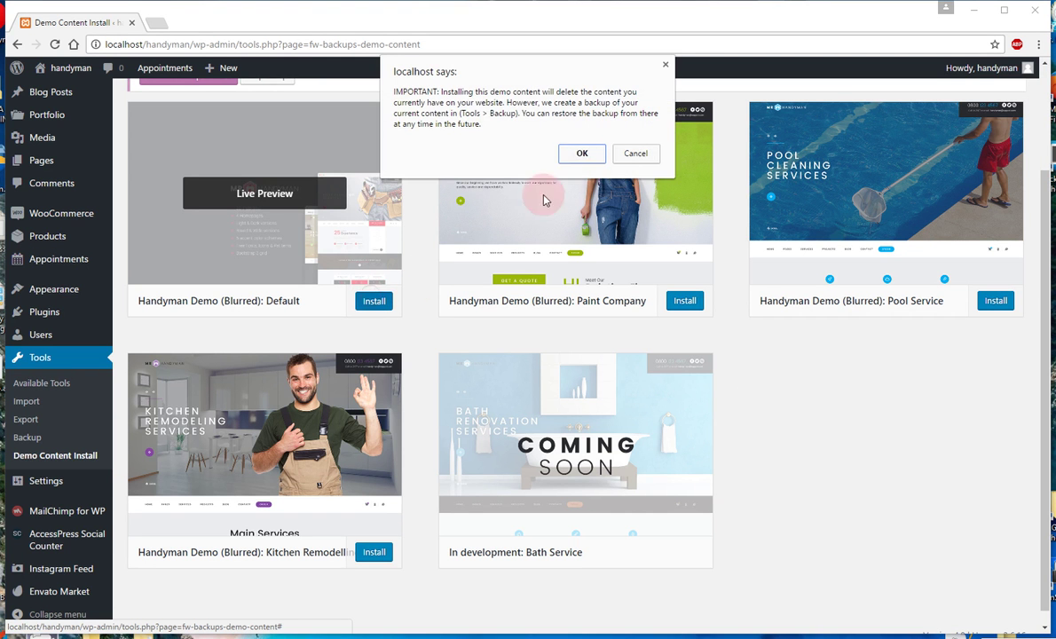
click(579, 153)
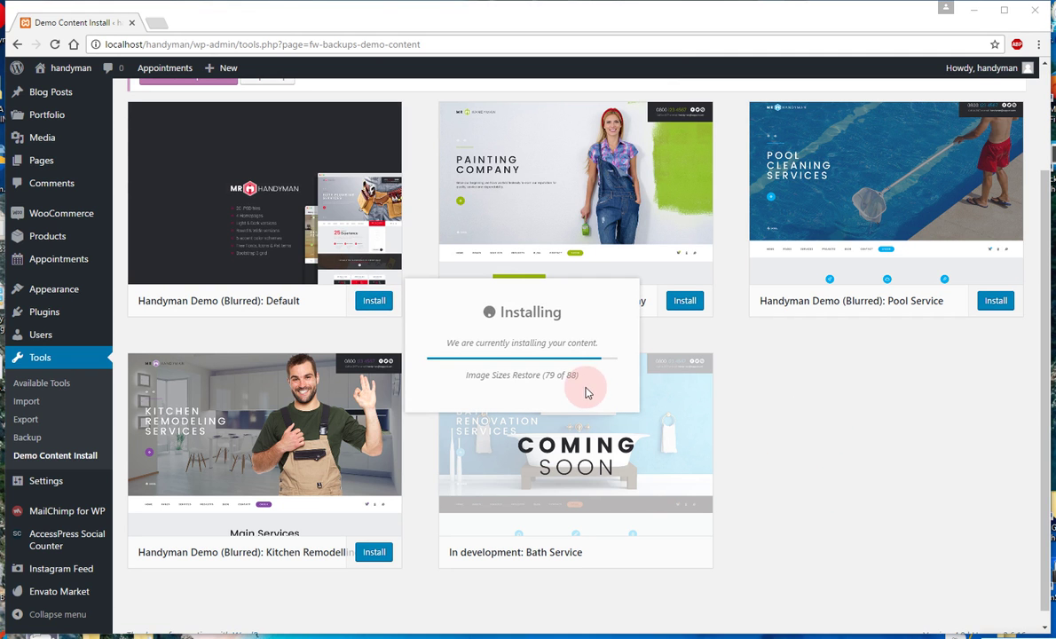
Open the Dashboard in a new browser tab from the site's front page and switch to it.
click(76, 30)
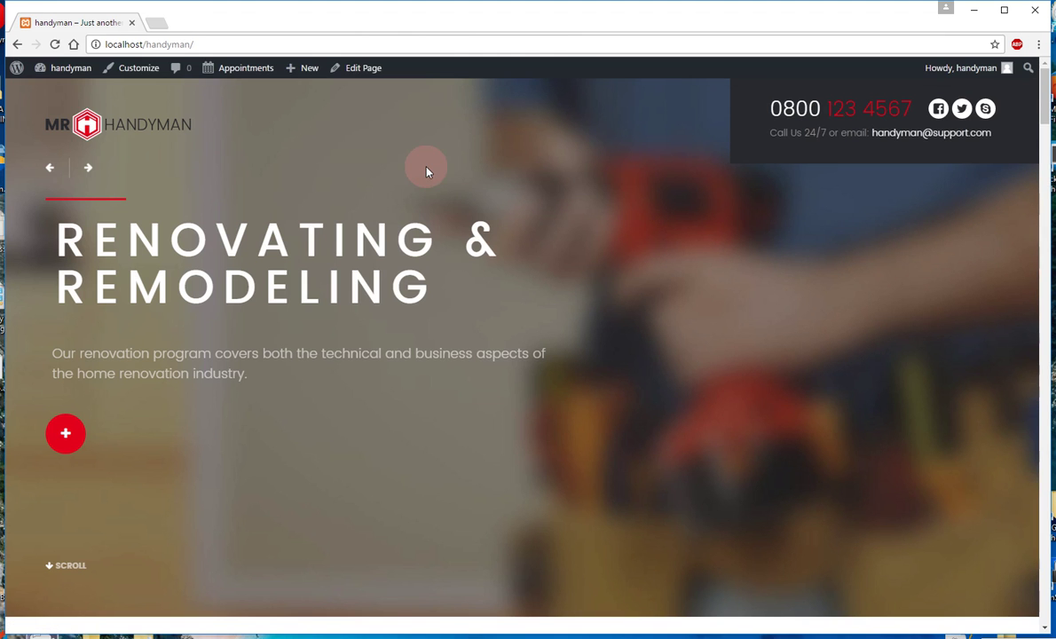
mouse_move(71, 71)
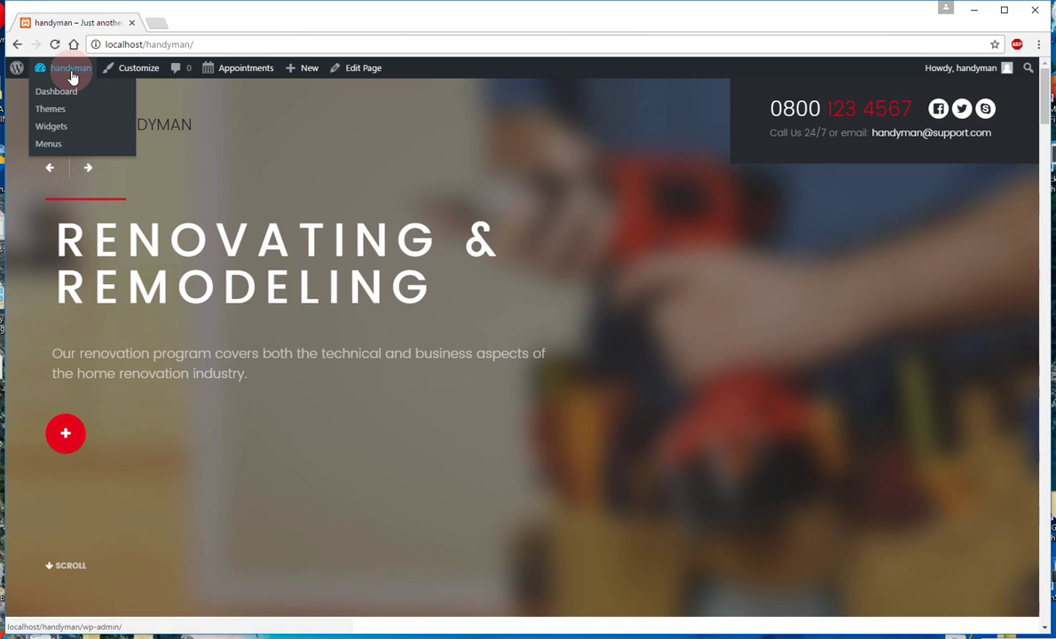
right_click(73, 93)
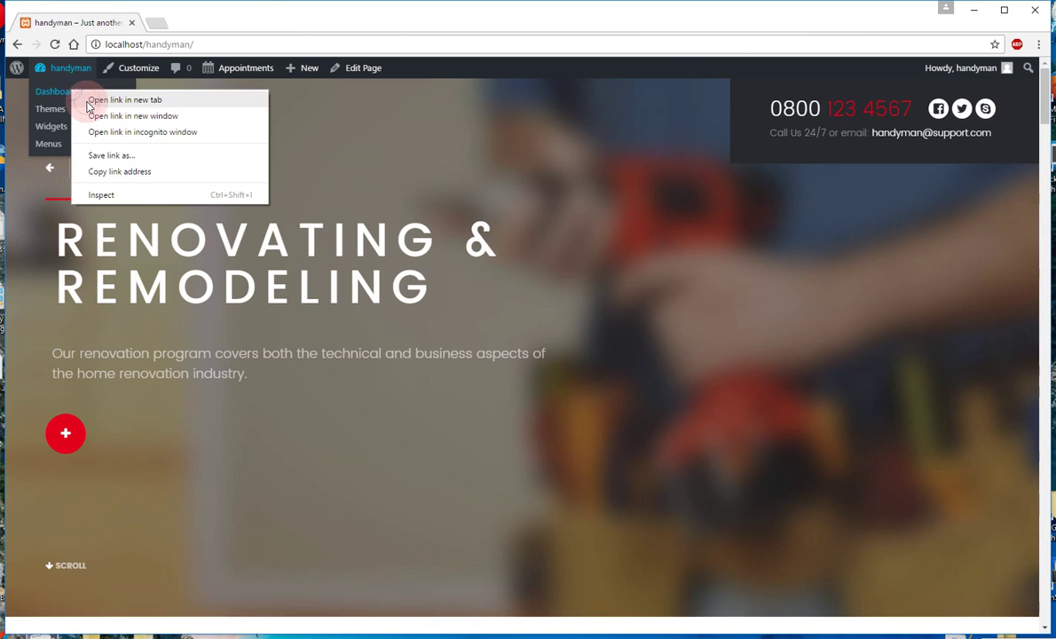
click(95, 101)
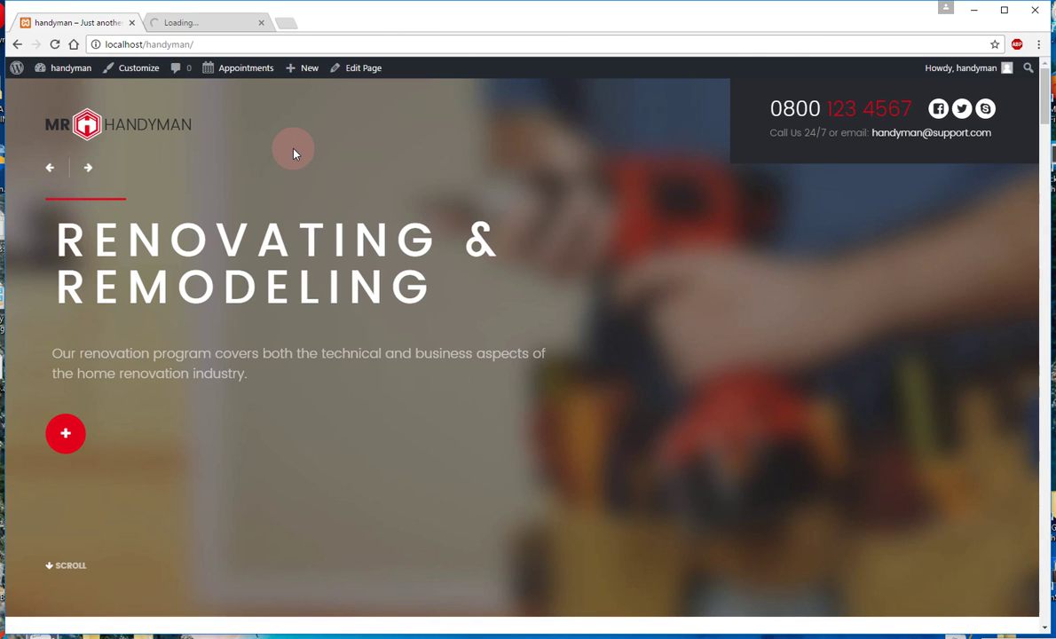
click(197, 24)
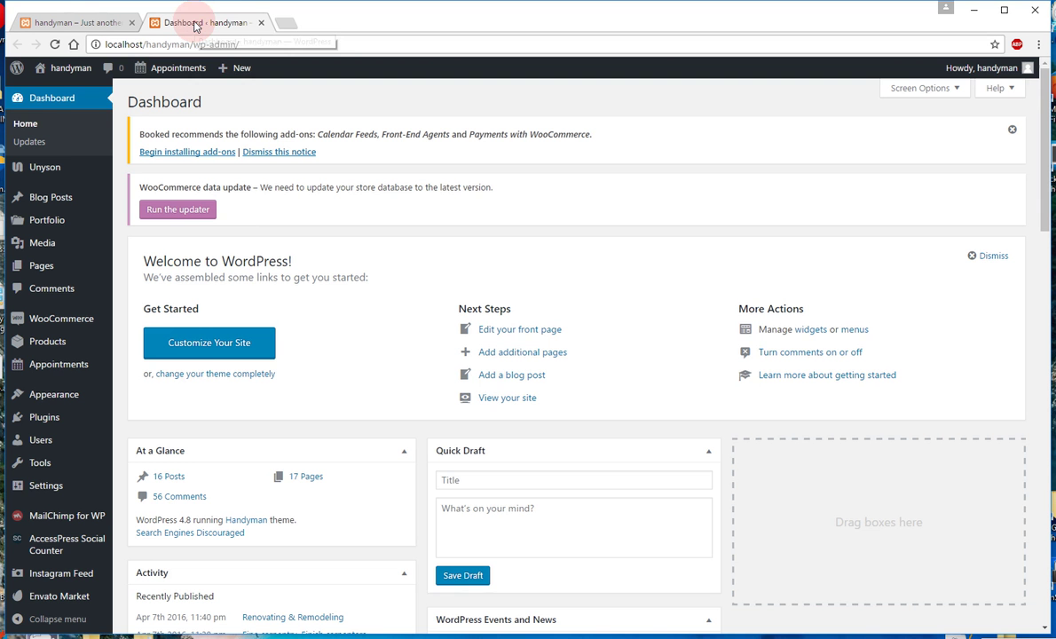
Save the site's Permalink Settings with the existing Day and name structure.
scroll(242, 261, down, 2)
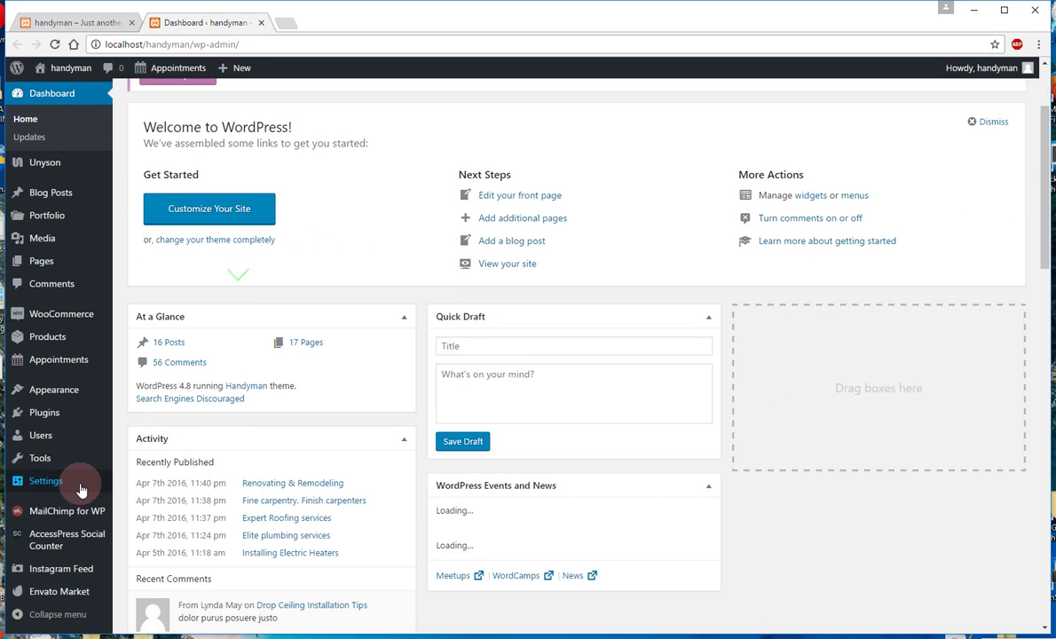
mouse_move(55, 487)
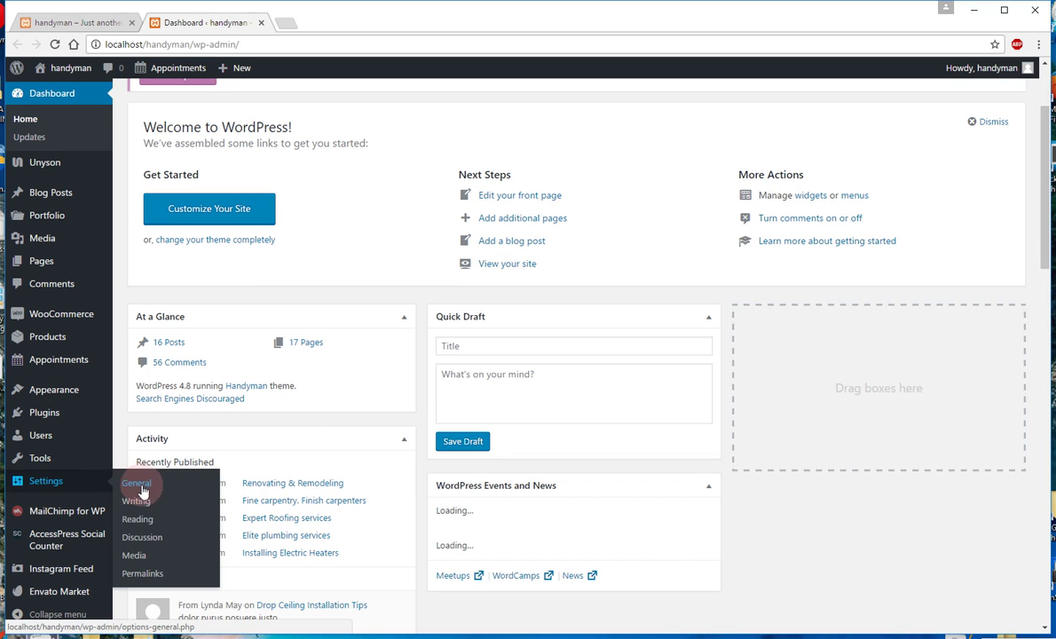
click(147, 581)
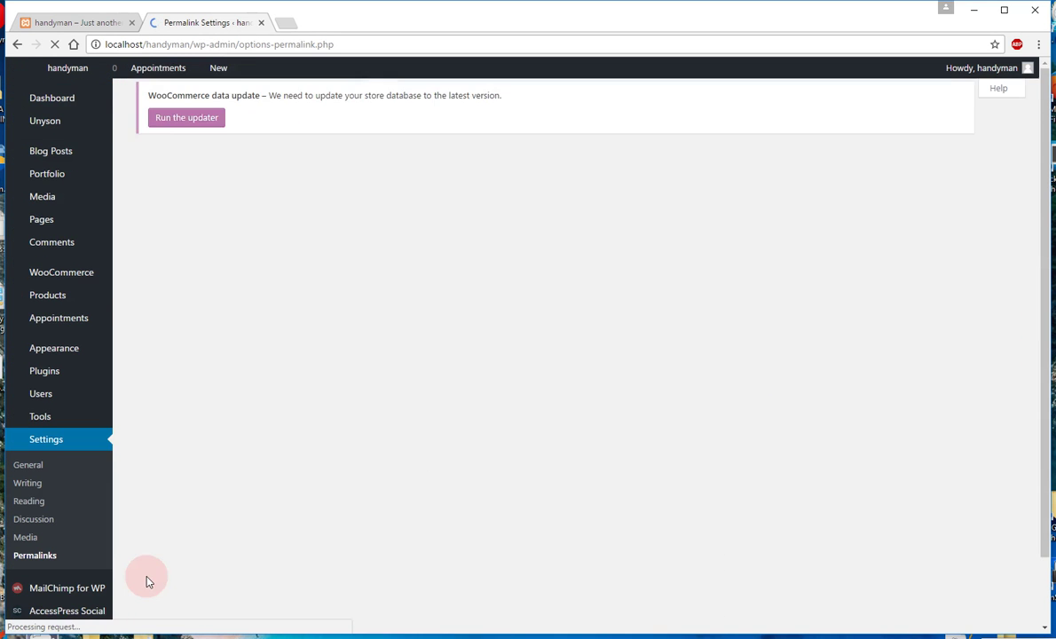
scroll(248, 384, down, 6)
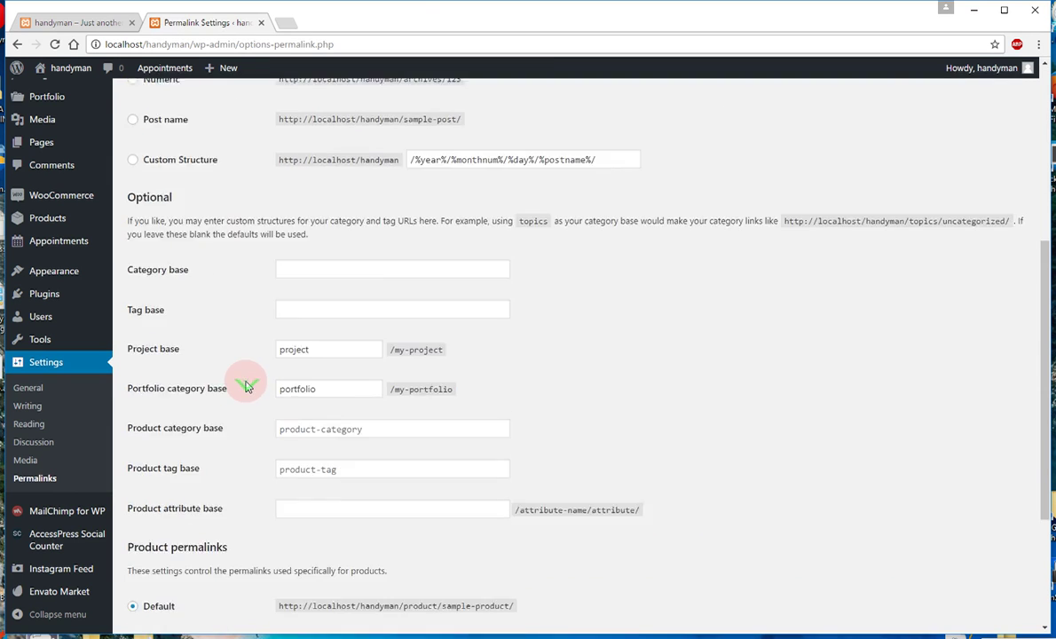
click(173, 566)
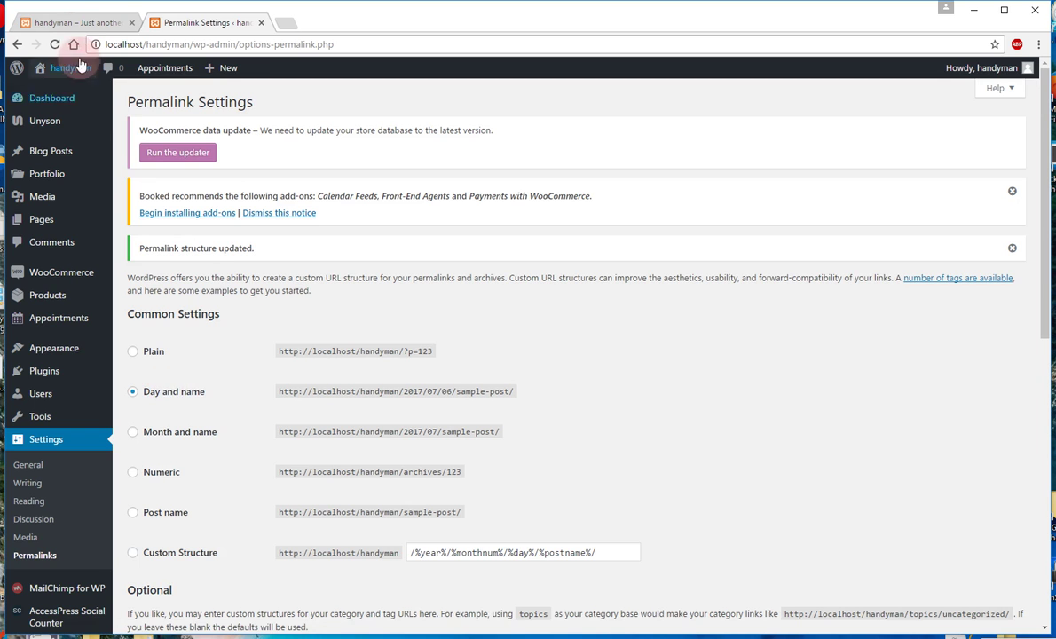
Reload the site's front page and review the imported demo layout down to the footer, then return to its beginning.
click(80, 22)
click(54, 43)
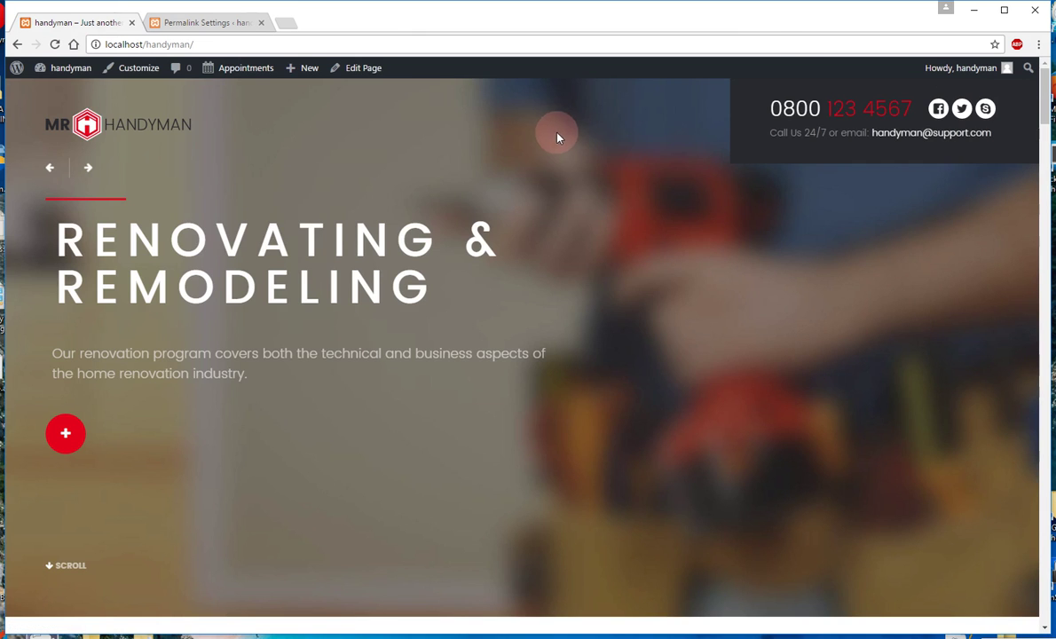
scroll(561, 138, down, 5)
scroll(637, 164, down, 10)
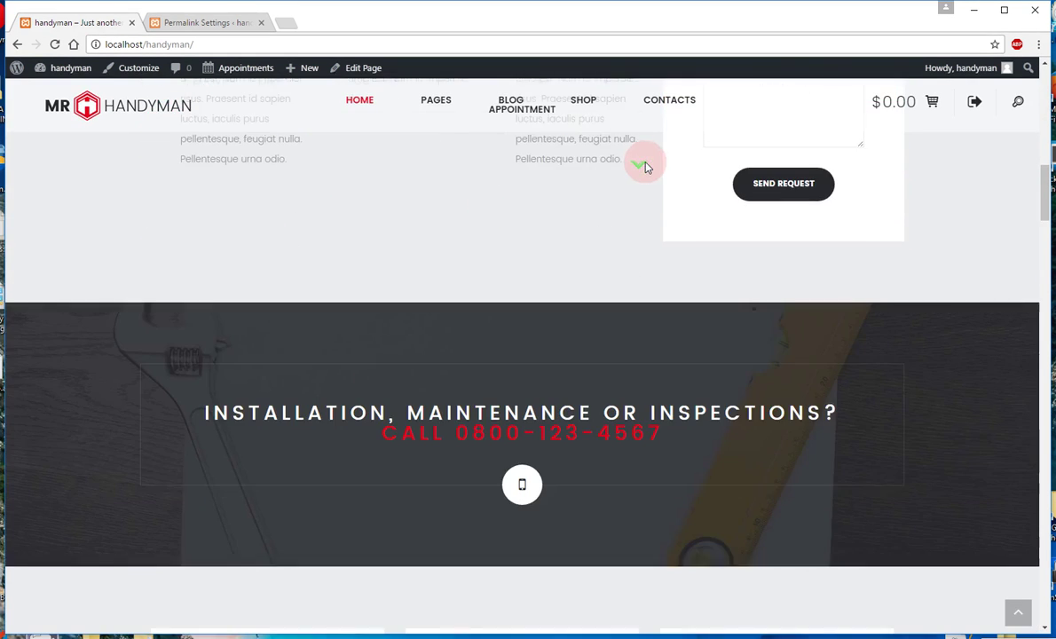
scroll(651, 171, down, 10)
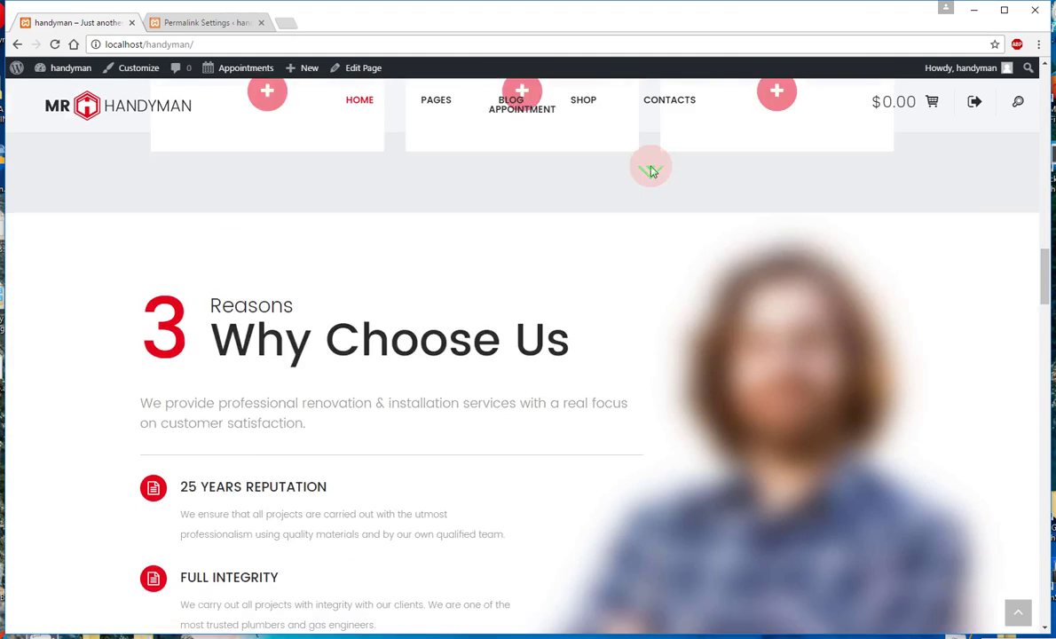
scroll(651, 170, down, 10)
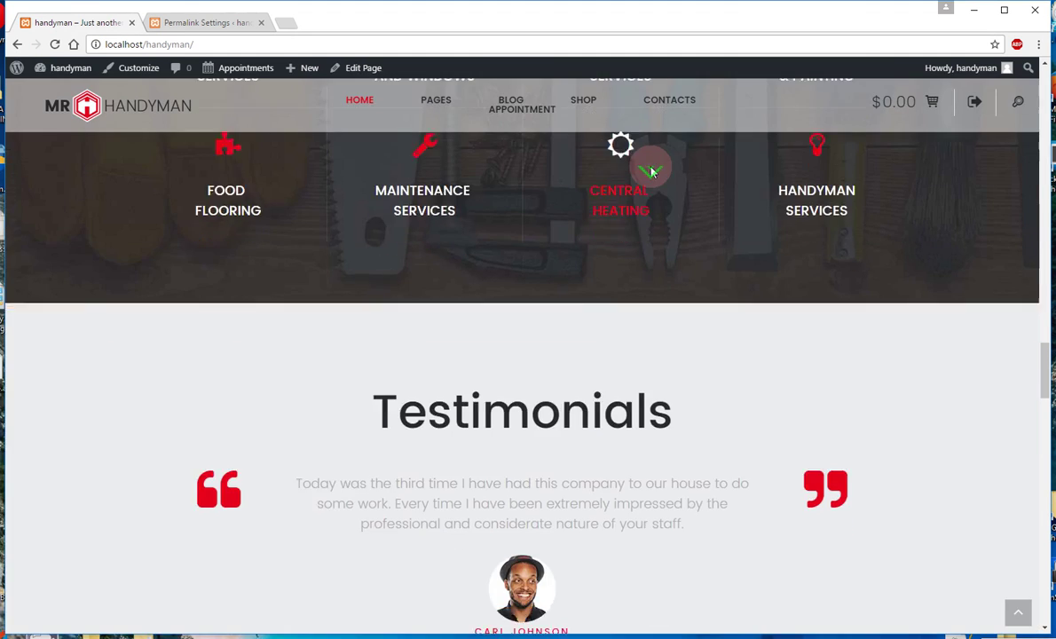
scroll(650, 171, down, 10)
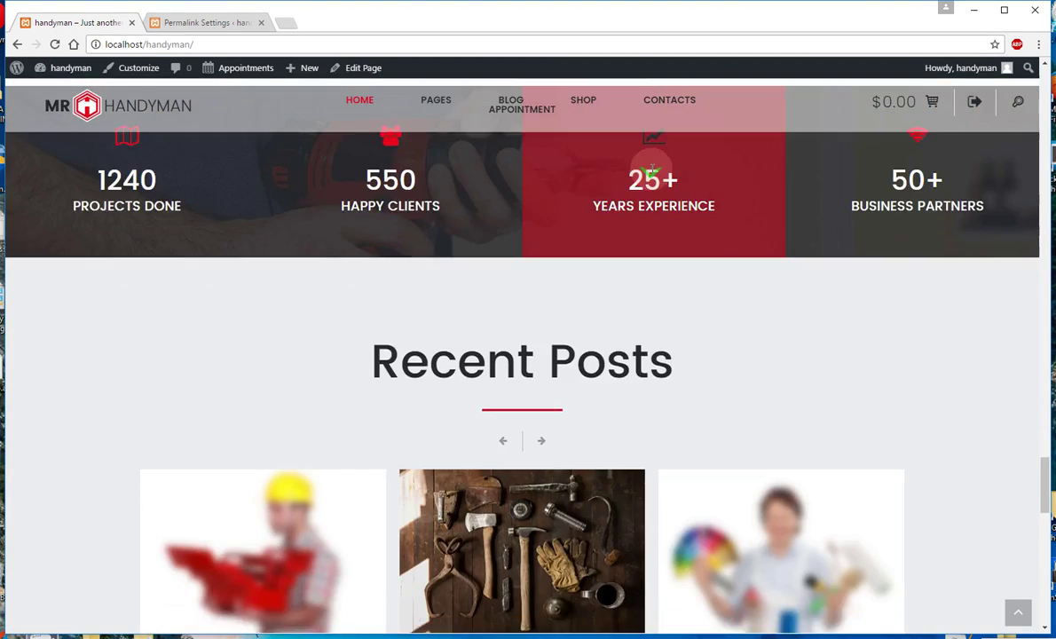
scroll(663, 201, down, 5)
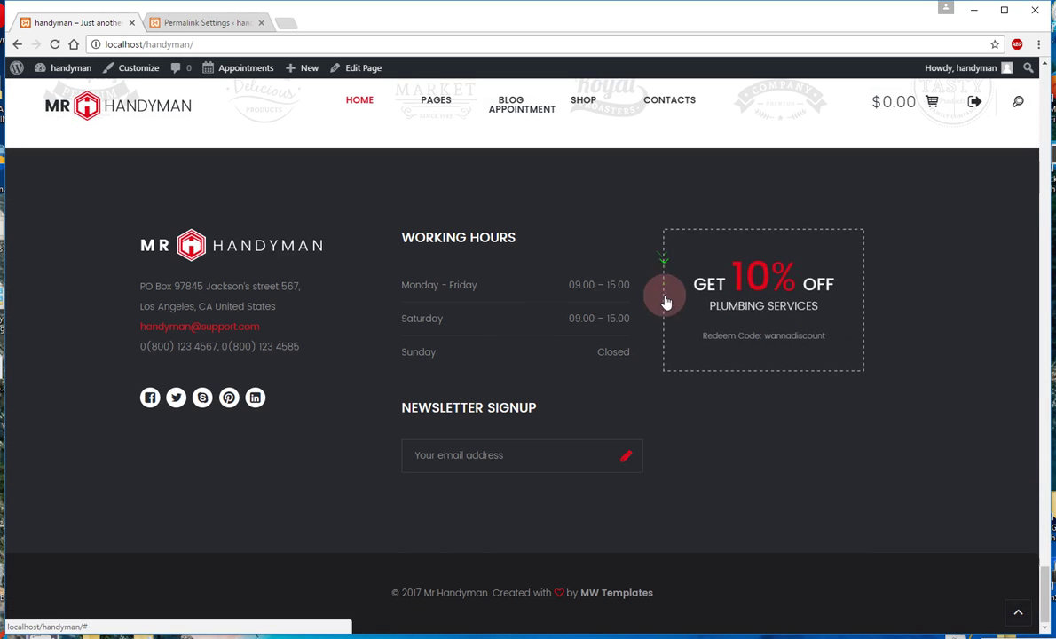
click(1018, 611)
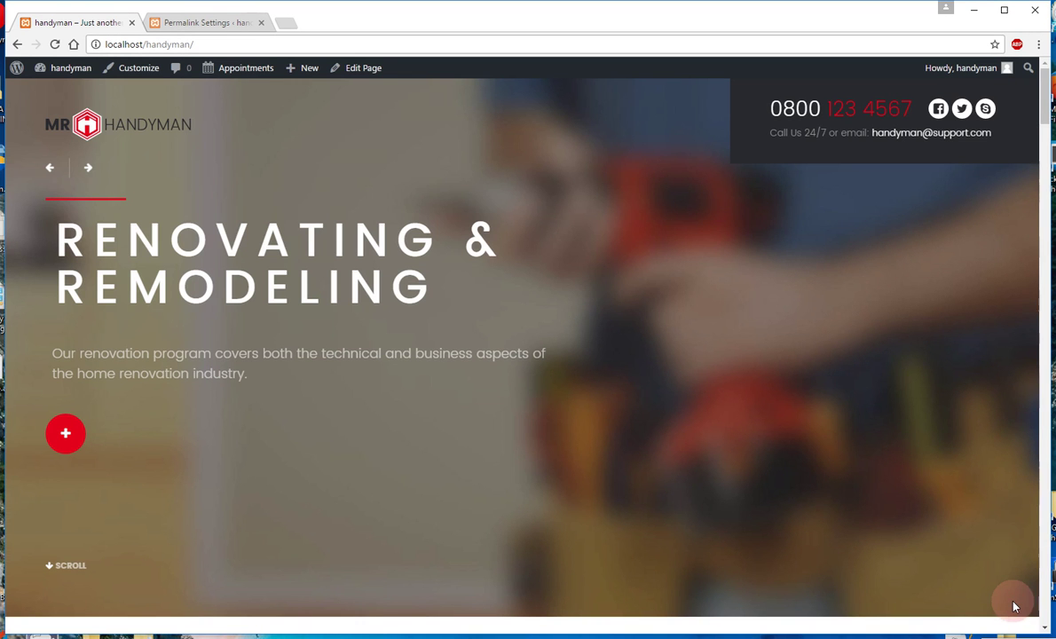